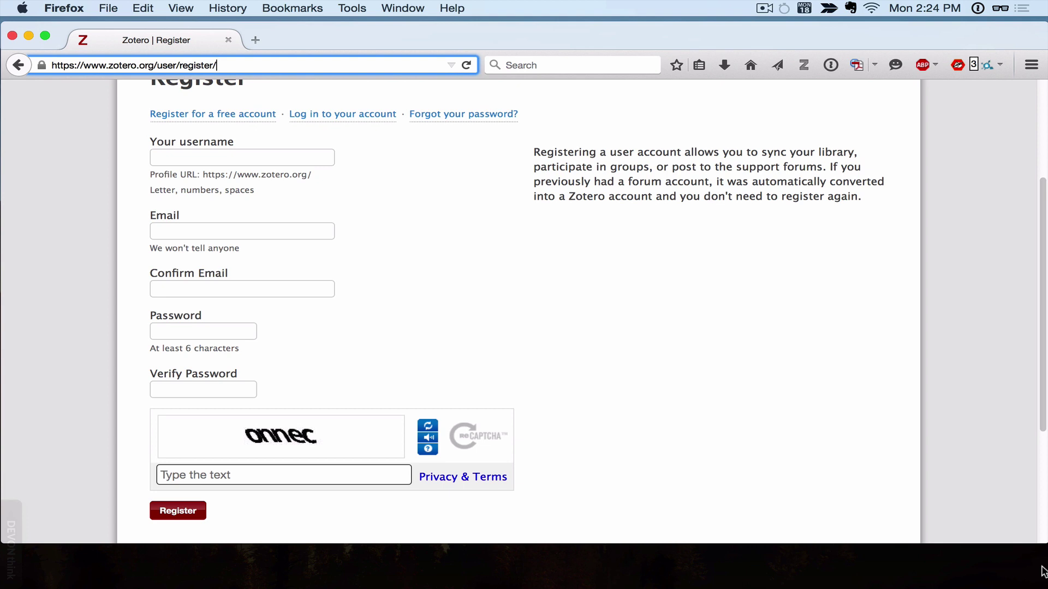
Step: Make the browser full screen and bring the empty registration form's username and password fields into view
mouse_move(1042, 573)
click(46, 37)
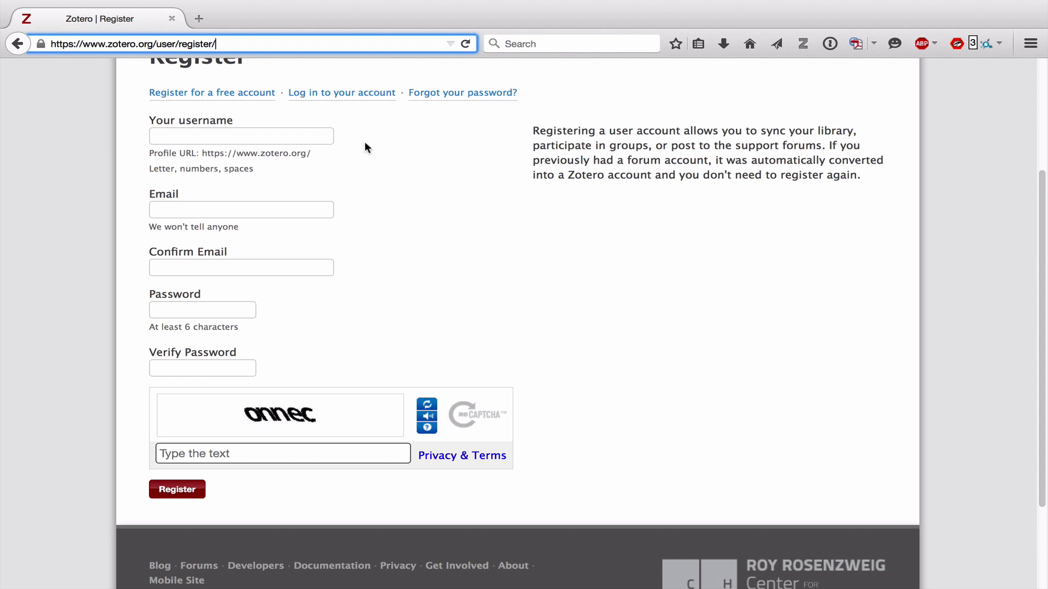
scroll(365, 146, up, 1)
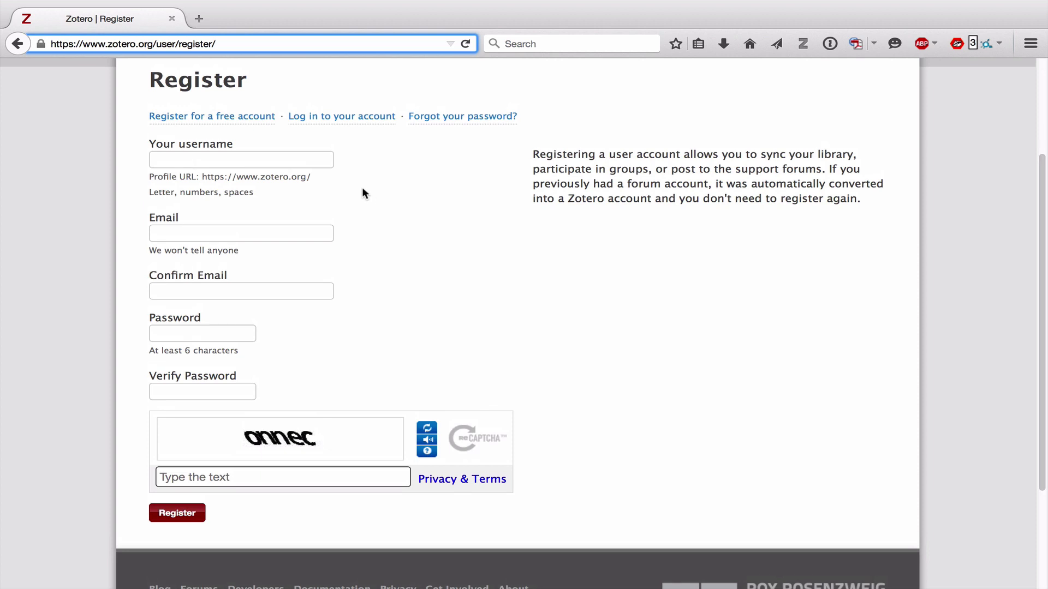
click(298, 161)
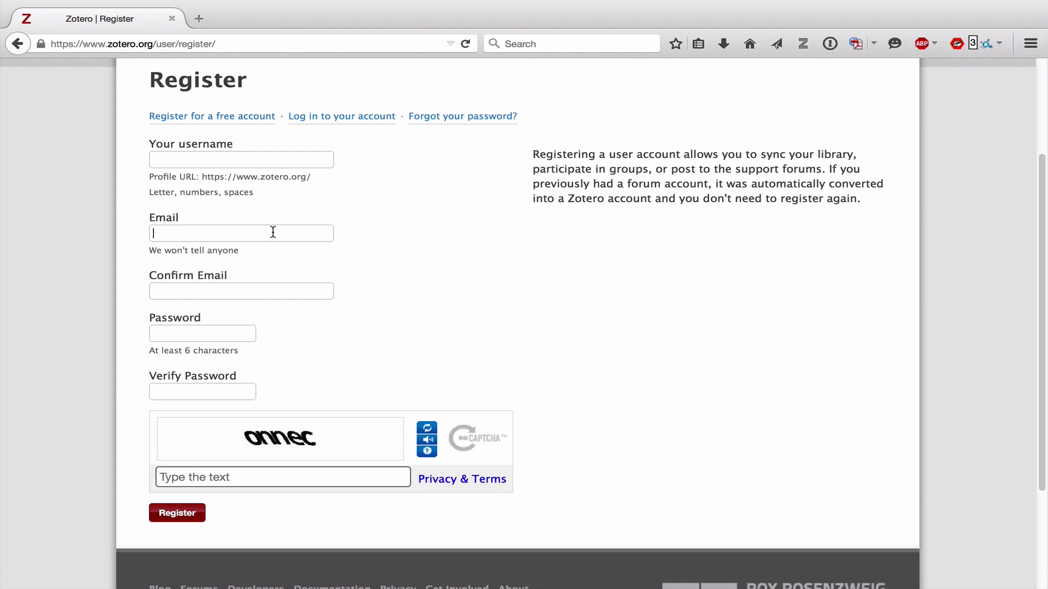
click(232, 332)
Step: Show the Zotero library pane beneath the registration page, hiding and reopening it once
click(804, 42)
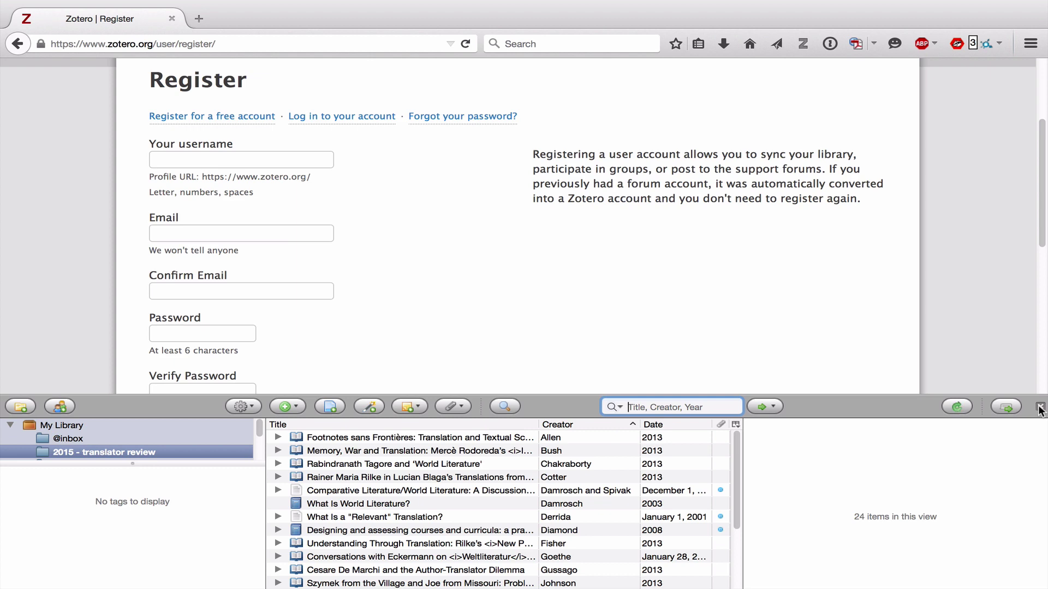
click(1039, 409)
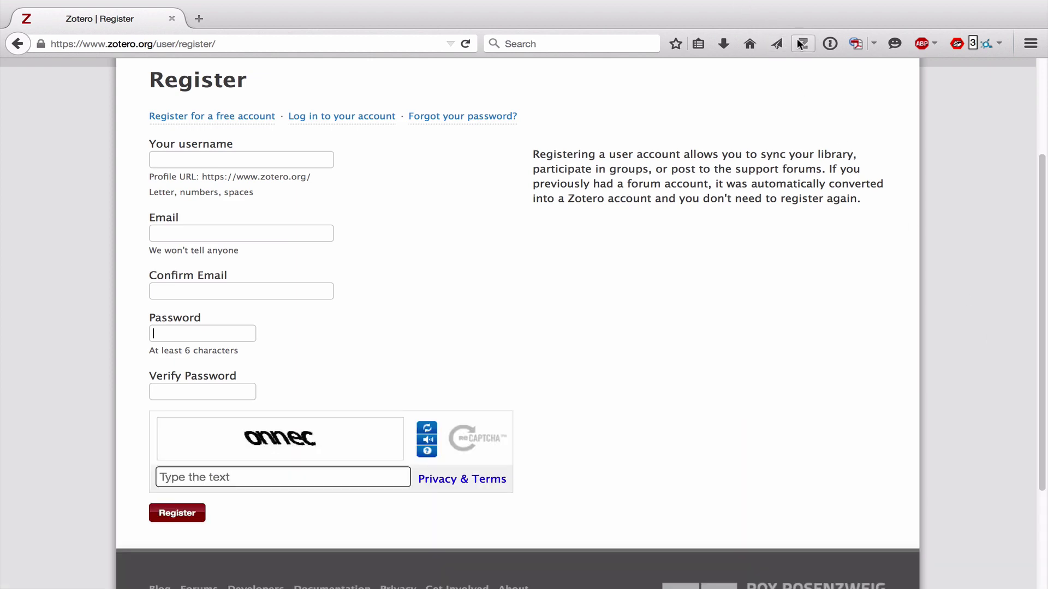
click(800, 43)
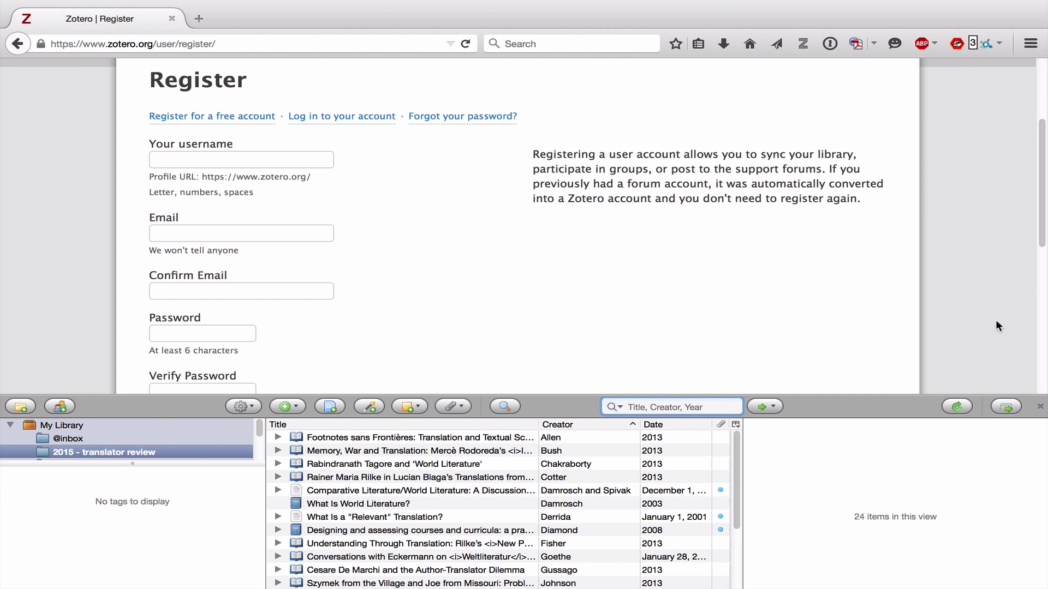
click(1008, 410)
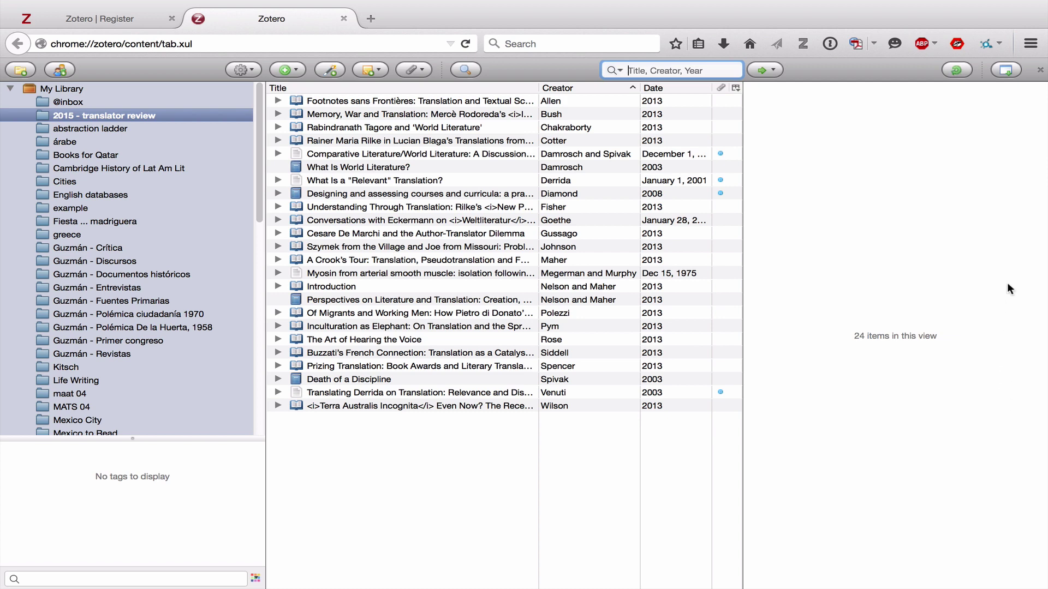
click(1006, 70)
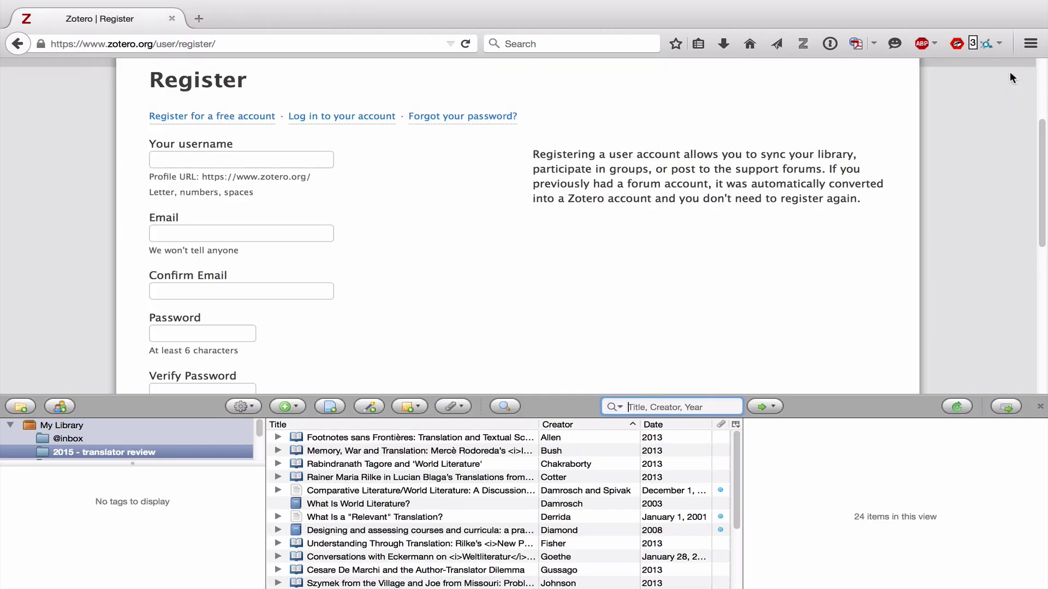
click(1006, 408)
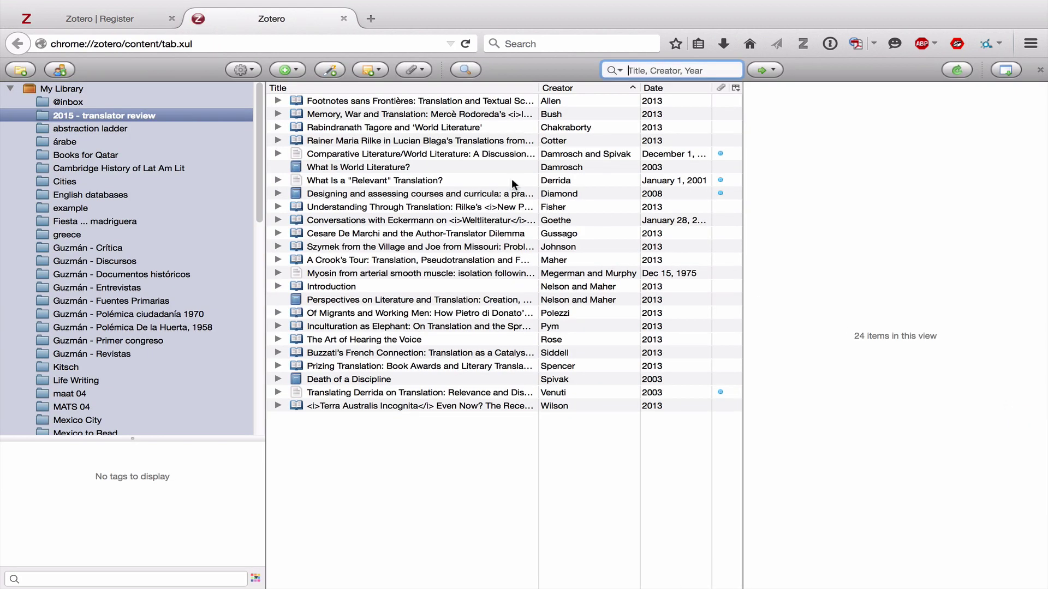
click(70, 103)
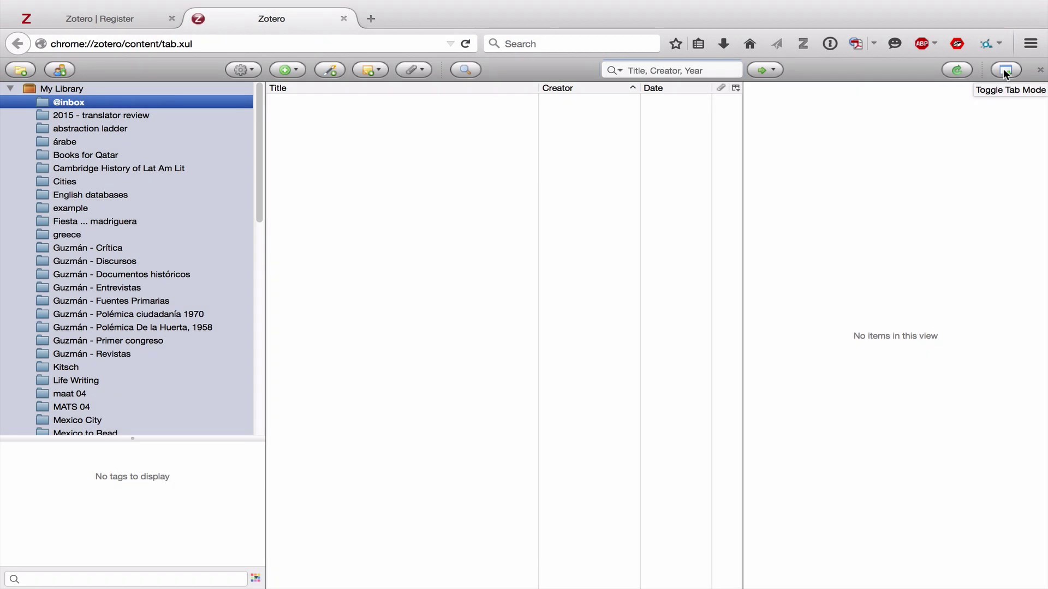
Step: Open Zotero Preferences from the Actions gear menu and go to the Sync pane
click(249, 70)
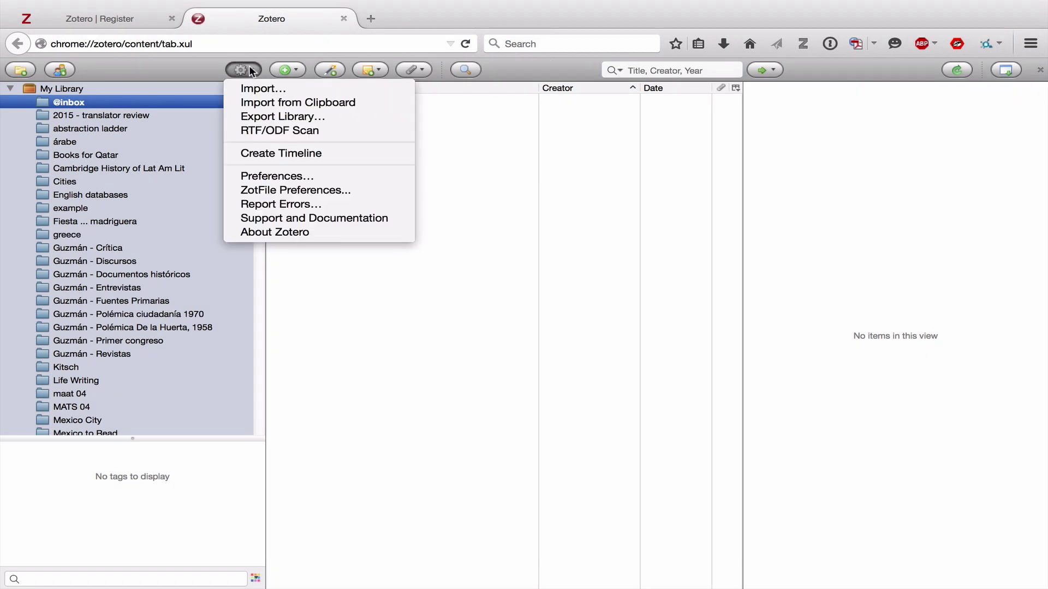
click(275, 176)
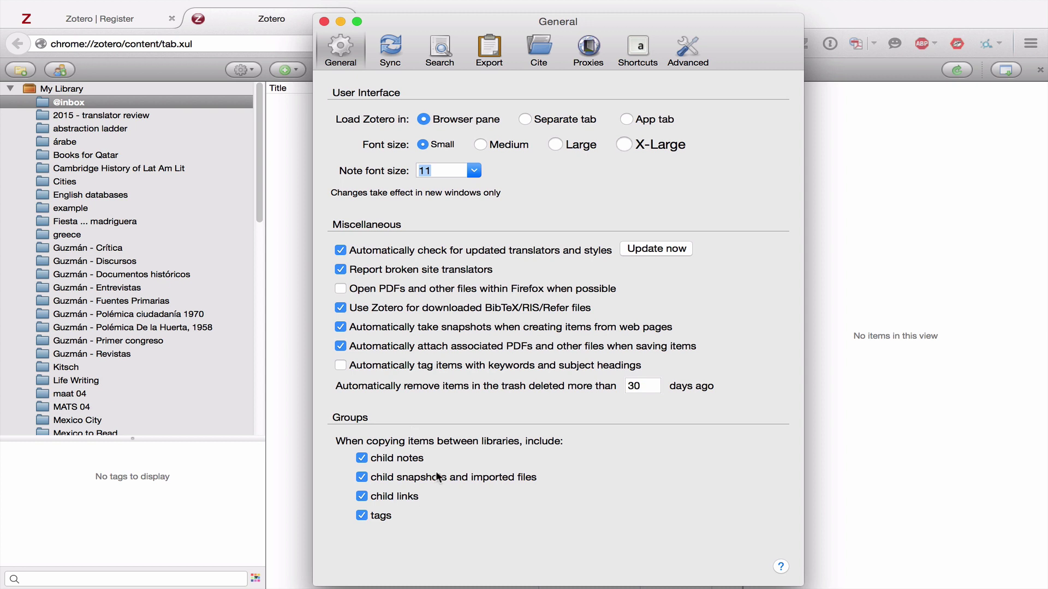
click(390, 49)
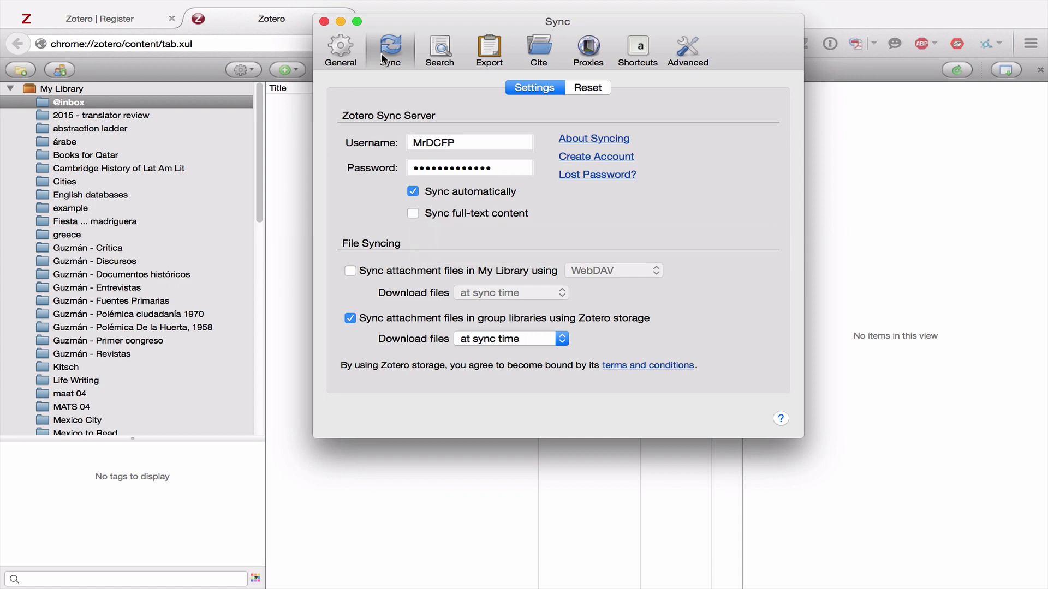
Step: Switch the preferences to the Search pane with full-text index and PDF indexing settings
click(439, 48)
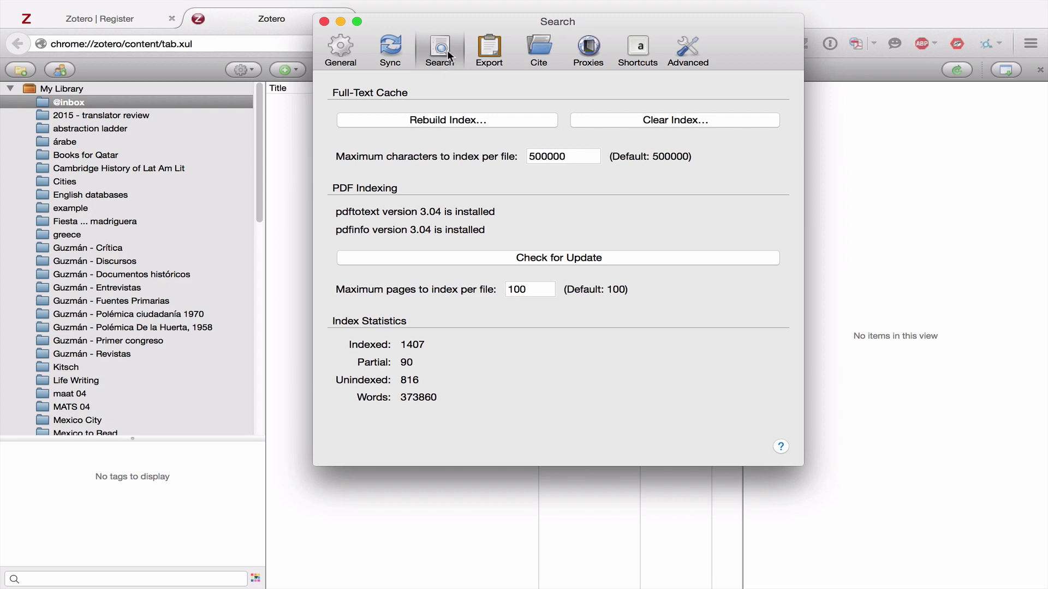
Step: Switch the preferences to the Export pane showing Quick Copy settings
click(490, 50)
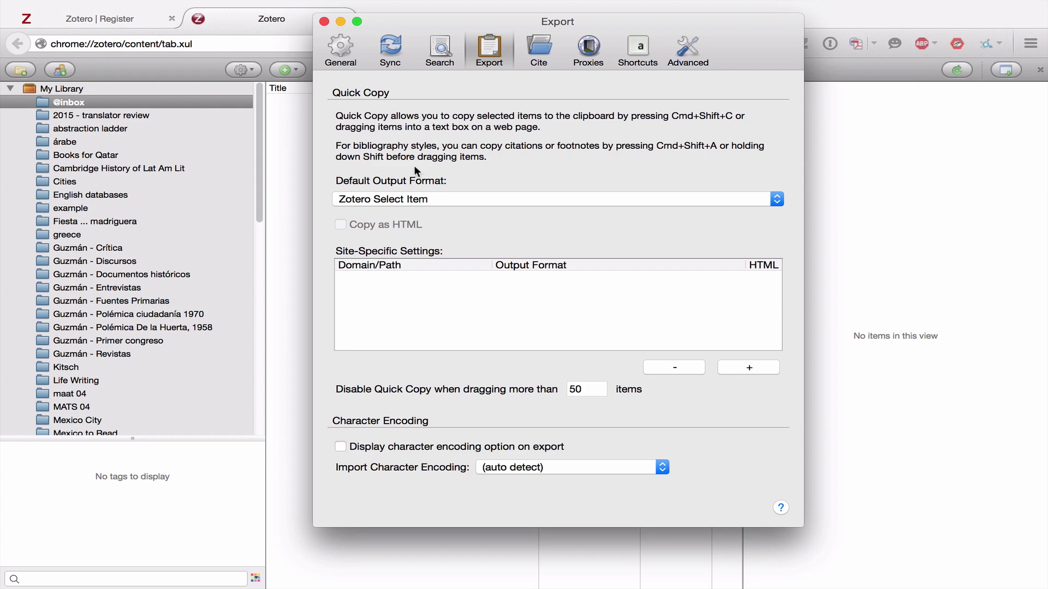
Step: Set Quick Copy's default format to Chicago Manual of Style 16th edition (author-date), then view the Cite pane
click(420, 198)
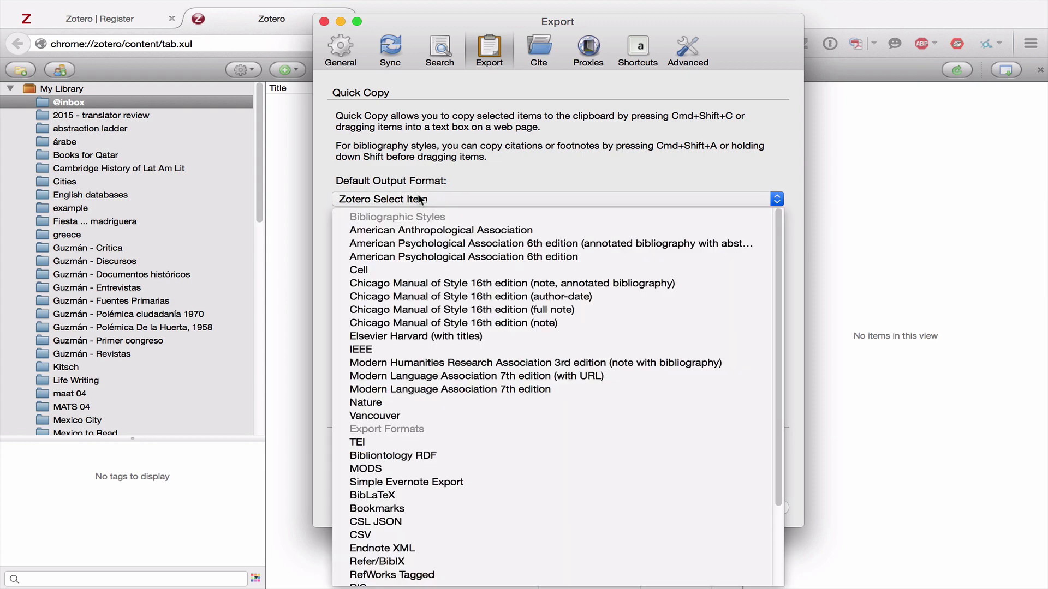
click(427, 296)
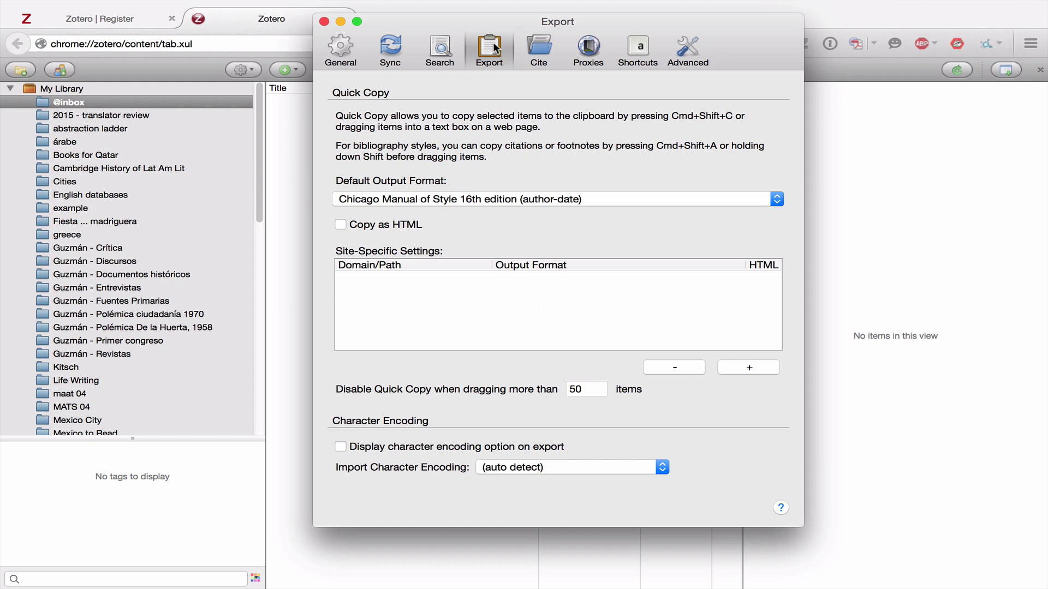
click(547, 44)
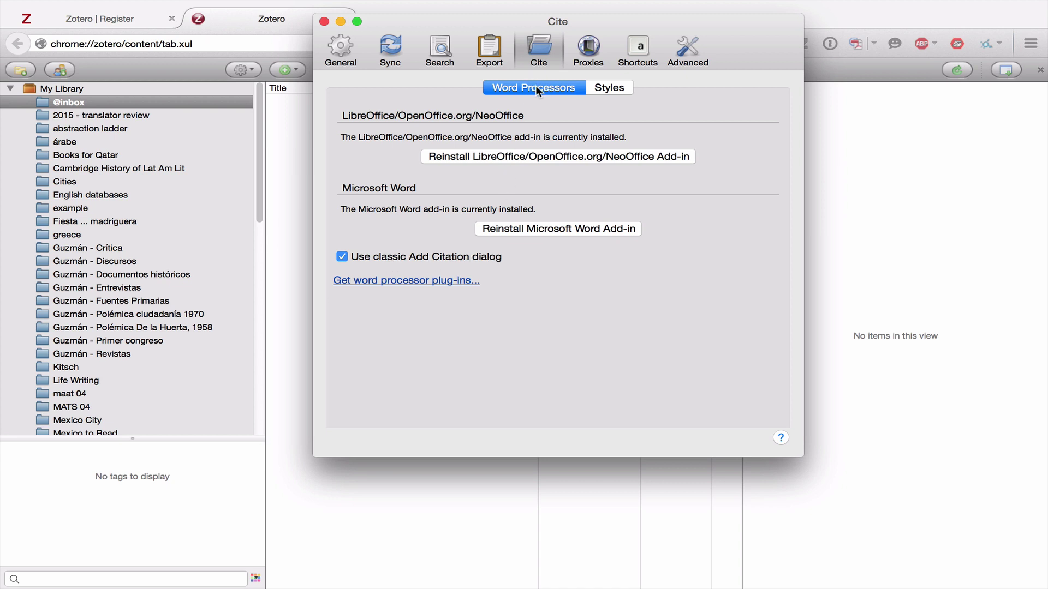
Step: In the Cite pane's Styles list, select Chicago Manual of Style 16th edition (author-date)
click(611, 89)
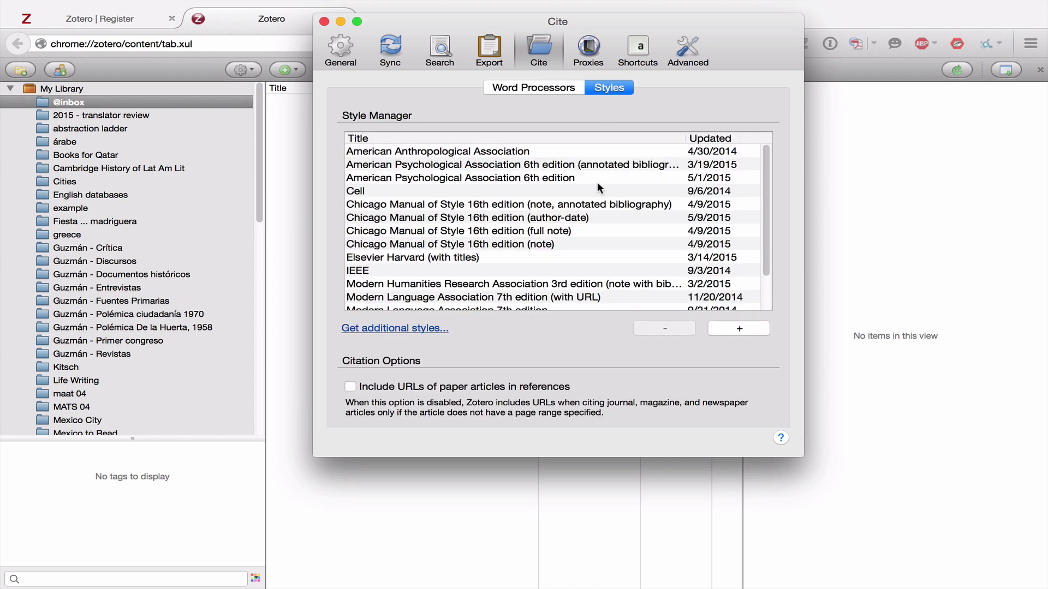
click(480, 181)
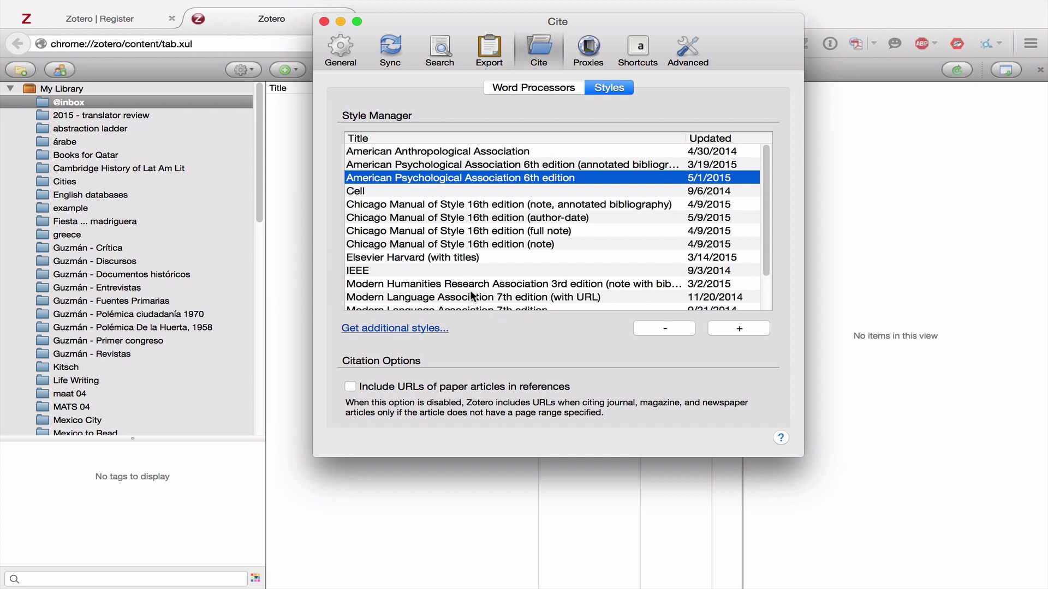
click(481, 218)
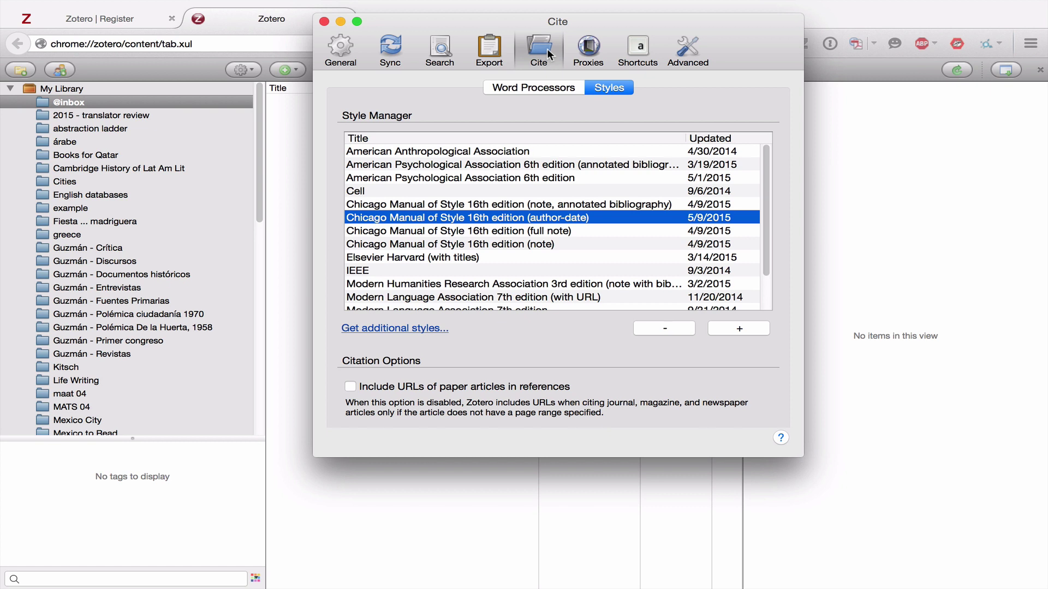
Step: View the Proxies pane, then the Shortcuts pane listing keyboard shortcuts
click(589, 49)
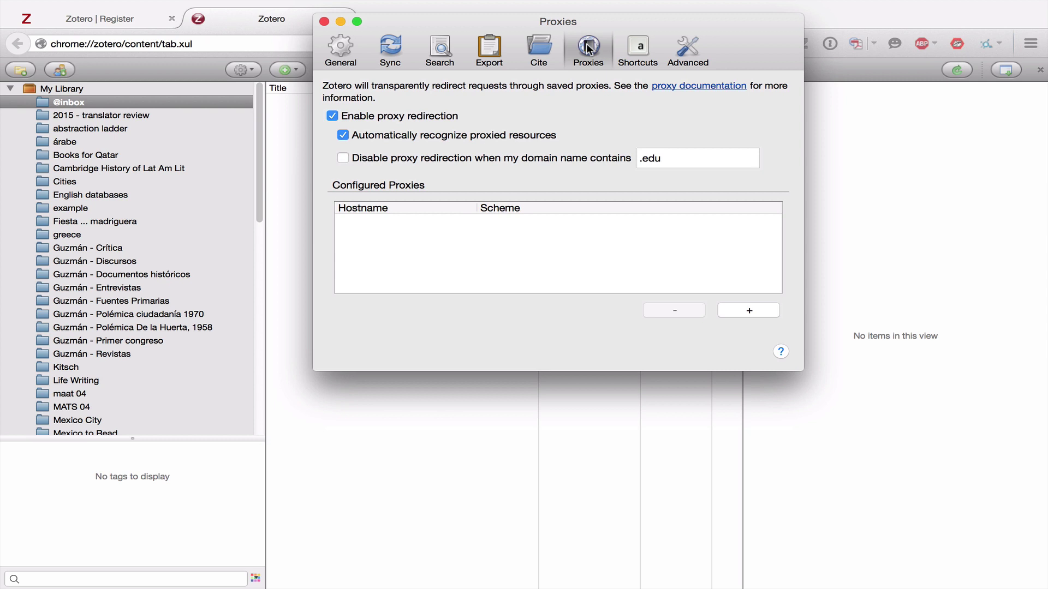
click(636, 46)
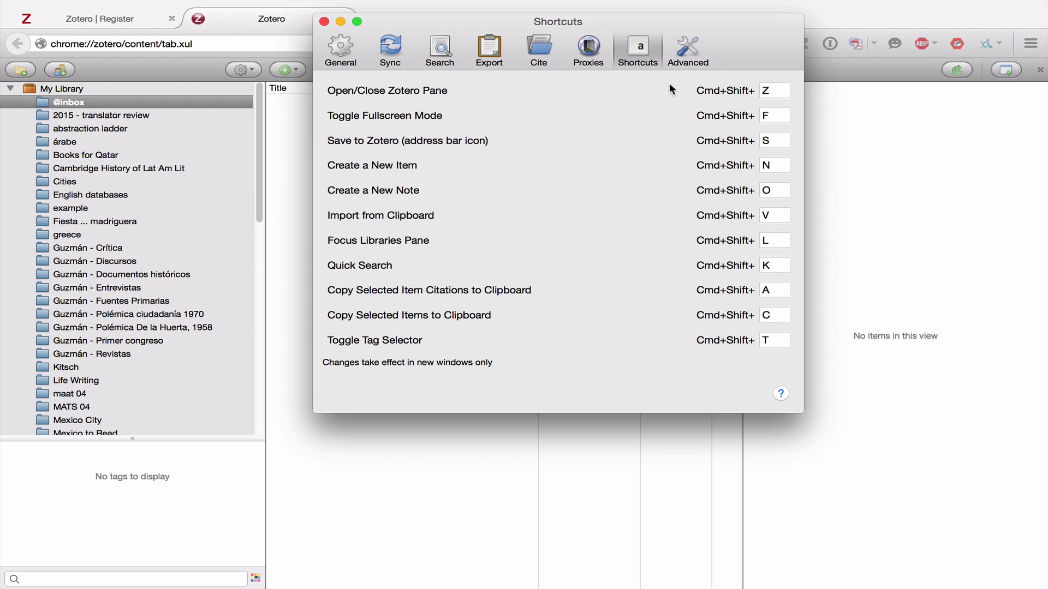
Step: Open the Advanced pane, view Files and Folders, then return to its General tab
click(691, 47)
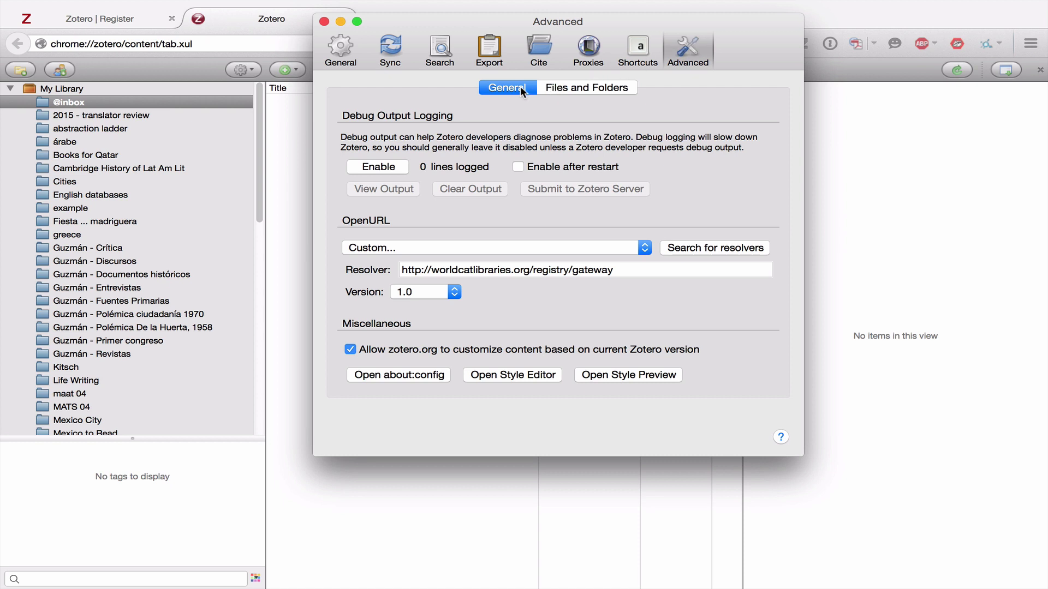
click(593, 88)
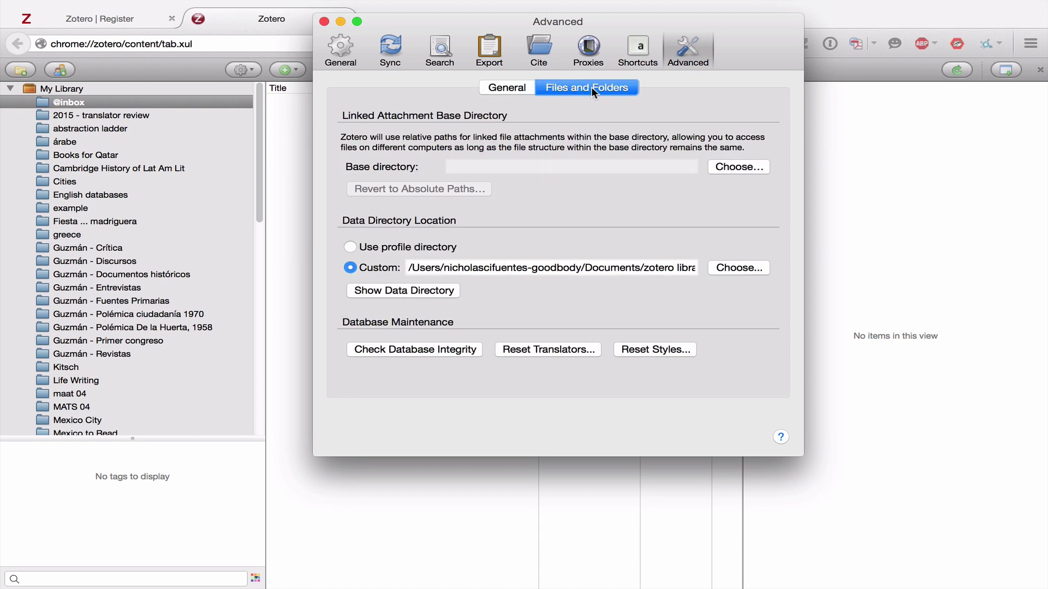
click(518, 90)
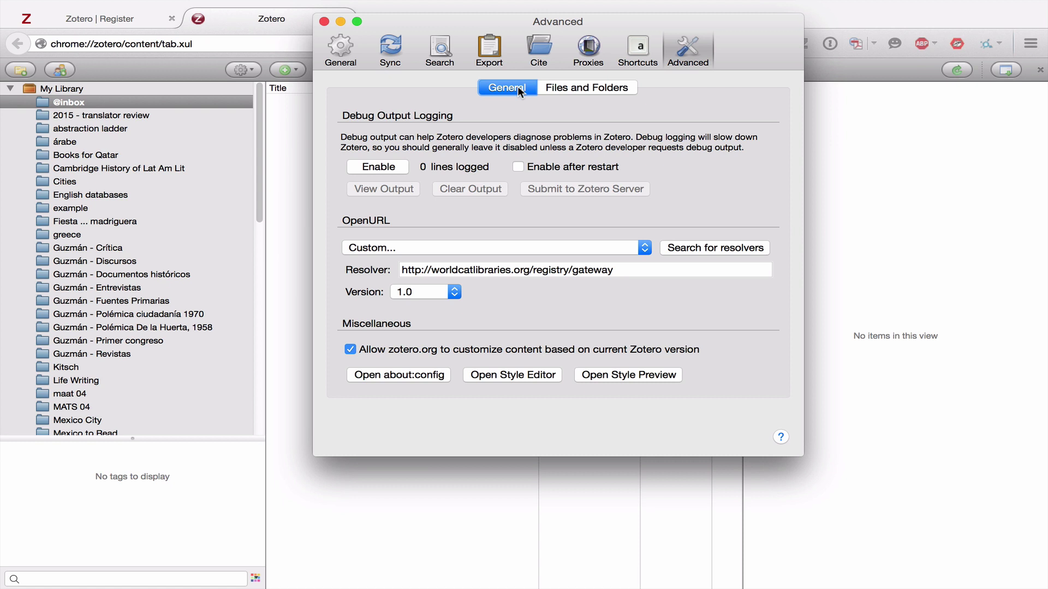
Step: Review the General, Sync and Search panes, ending on Export with Quick Copy set to Chicago 16th edition (author-date)
click(343, 47)
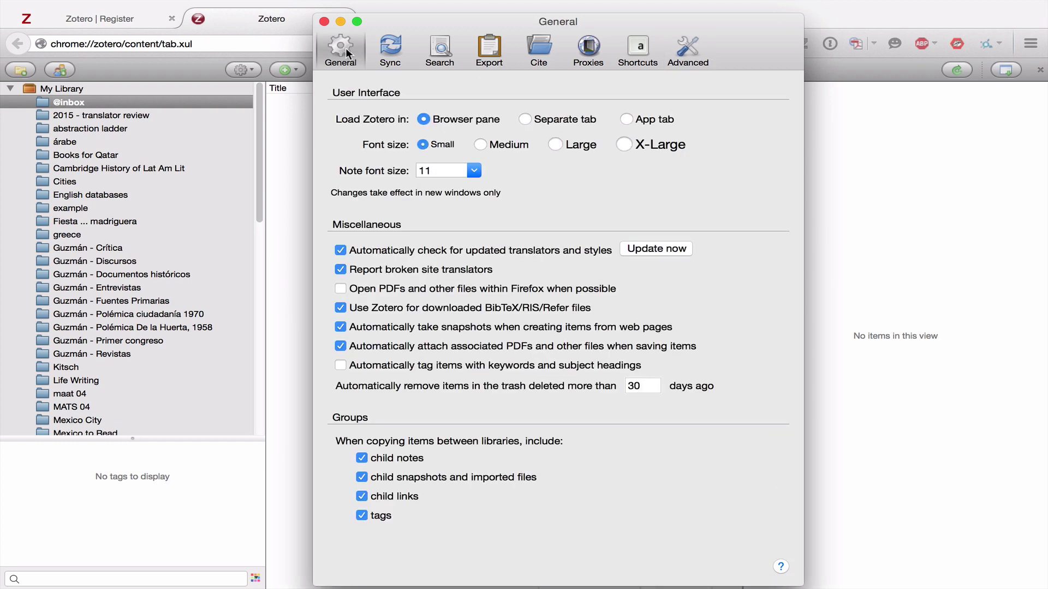
click(393, 50)
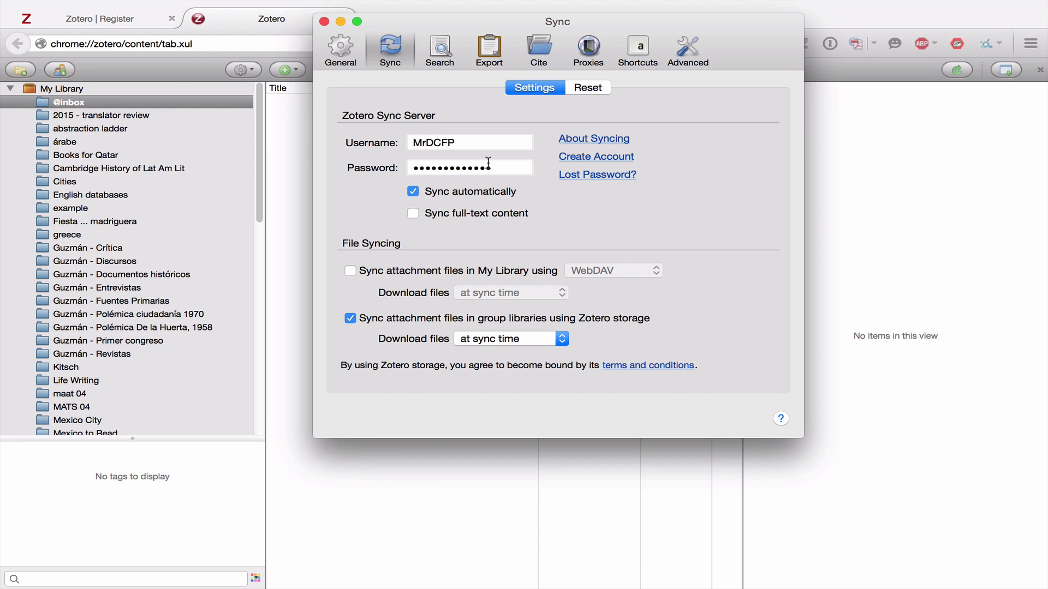
click(440, 49)
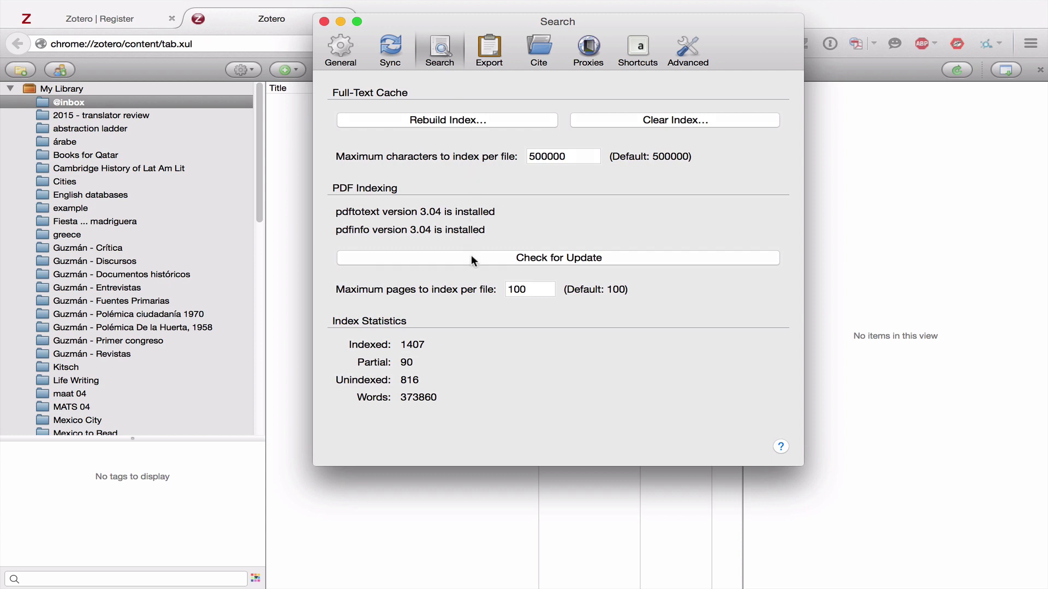
click(490, 48)
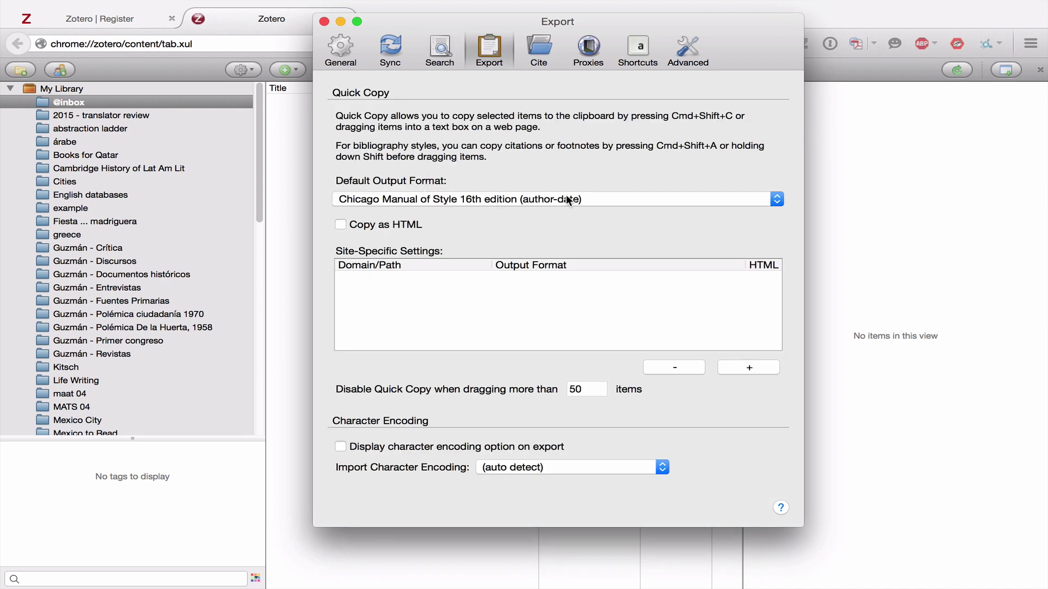
Step: Recheck the Cite pane's Word Processors add-in settings and the installed Styles list
click(540, 49)
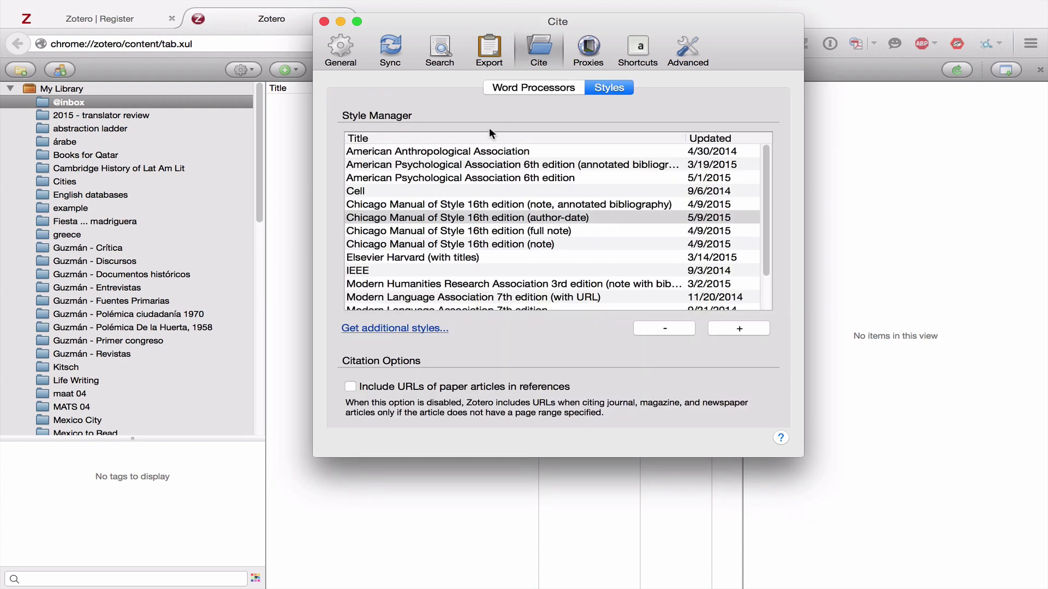
click(536, 89)
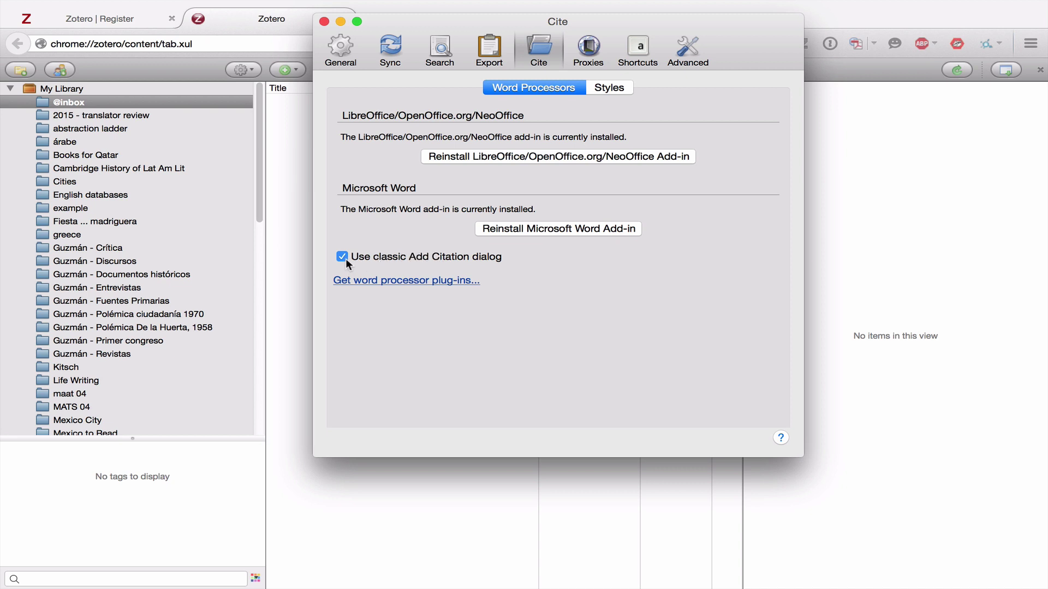
click(602, 88)
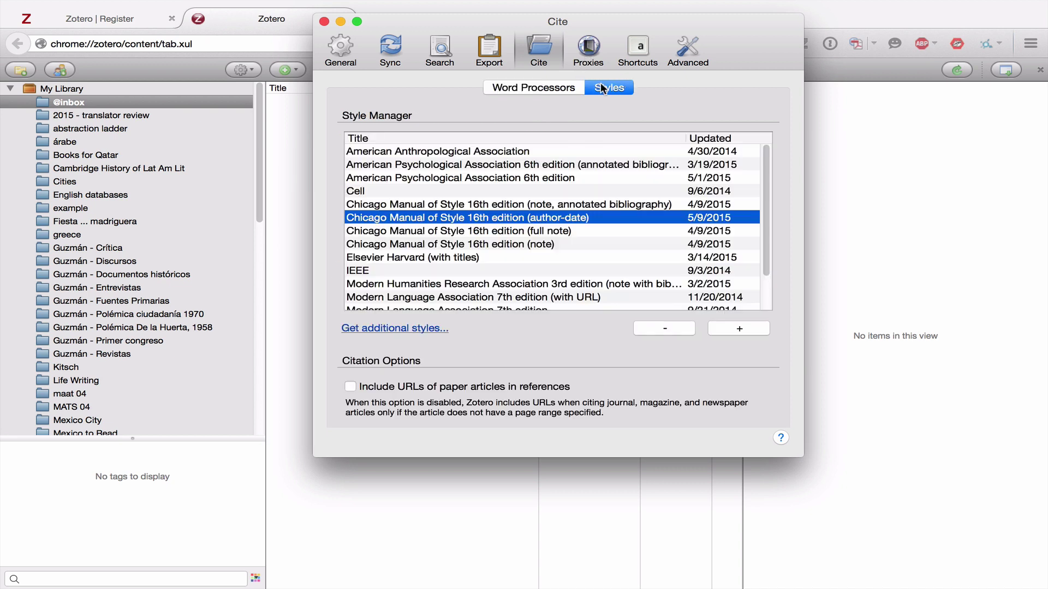
Step: Look over the Proxies and Shortcuts panes, then return to General preferences
click(588, 48)
click(639, 49)
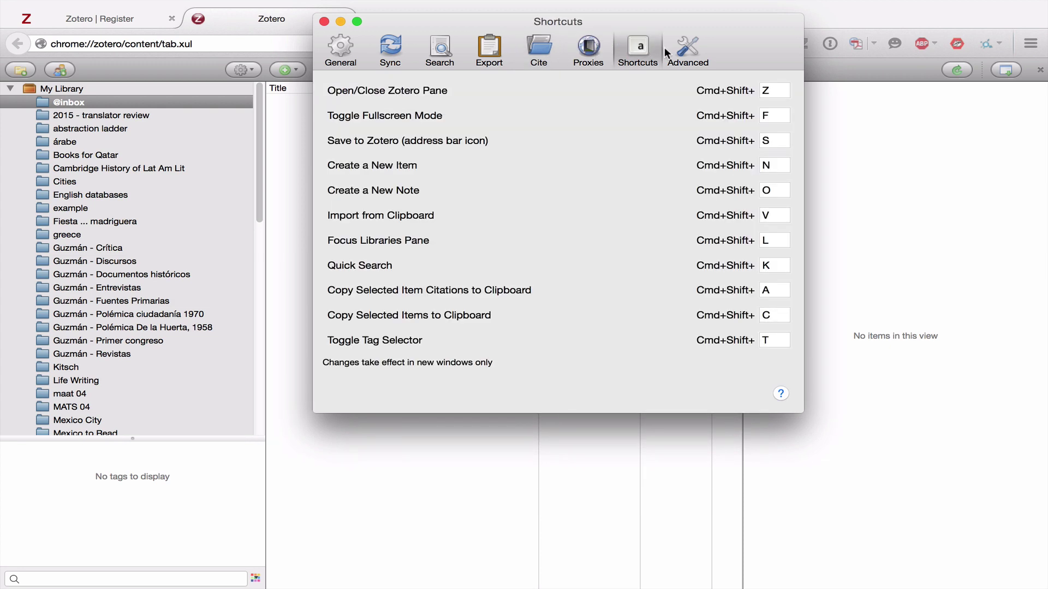
click(330, 54)
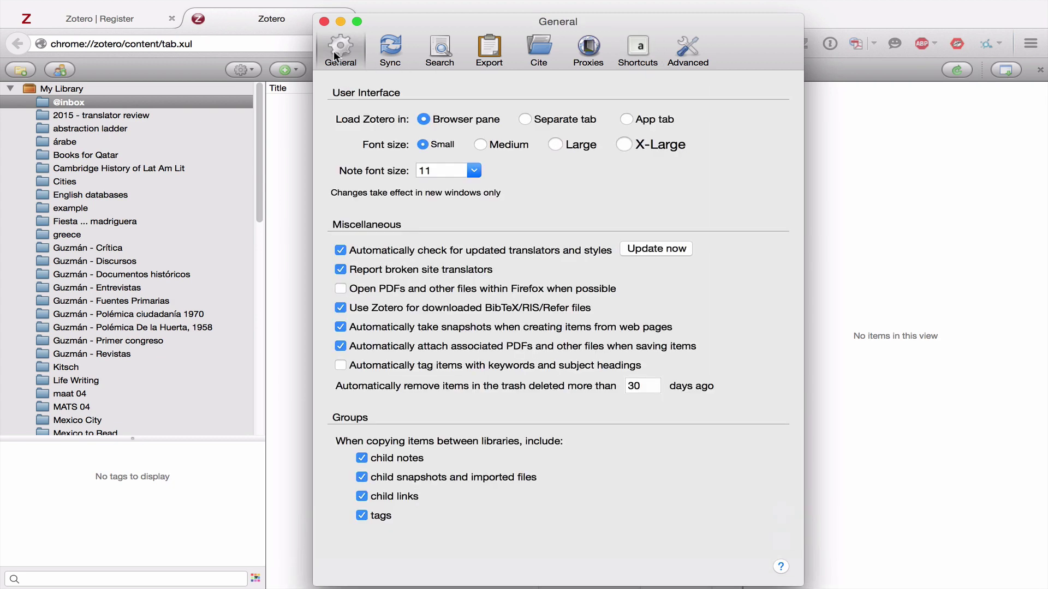